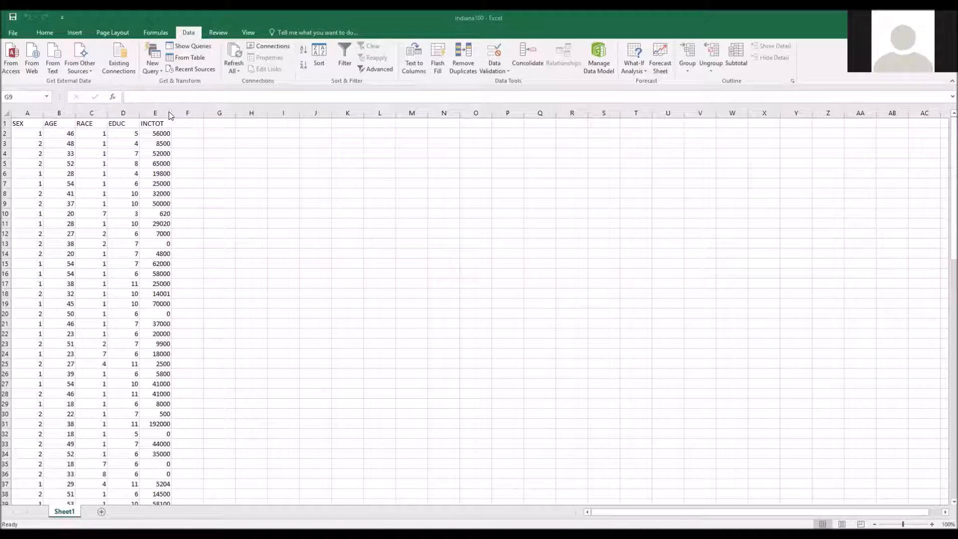
Step: Enable the Analysis ToolPak and Analysis ToolPak - VBA add-ins in the Excel options
click(14, 31)
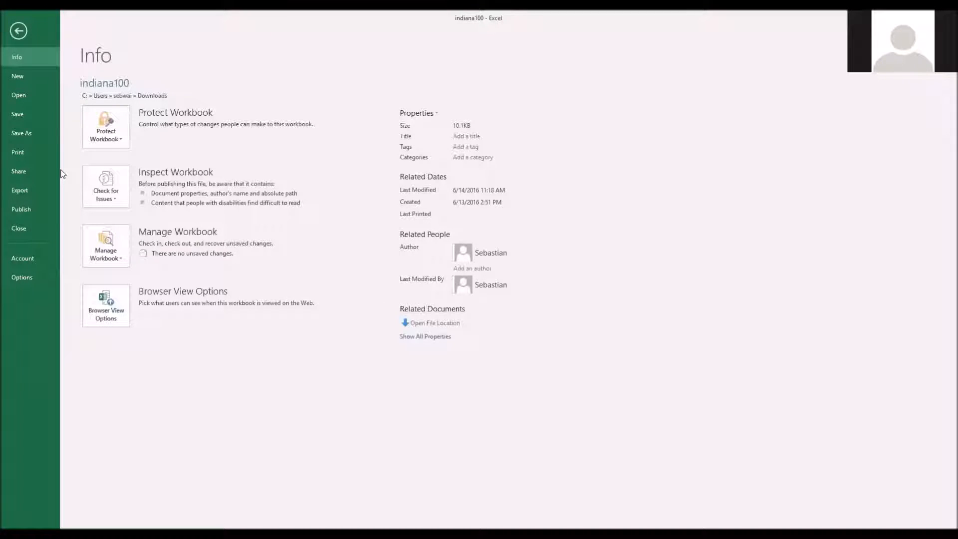
click(22, 277)
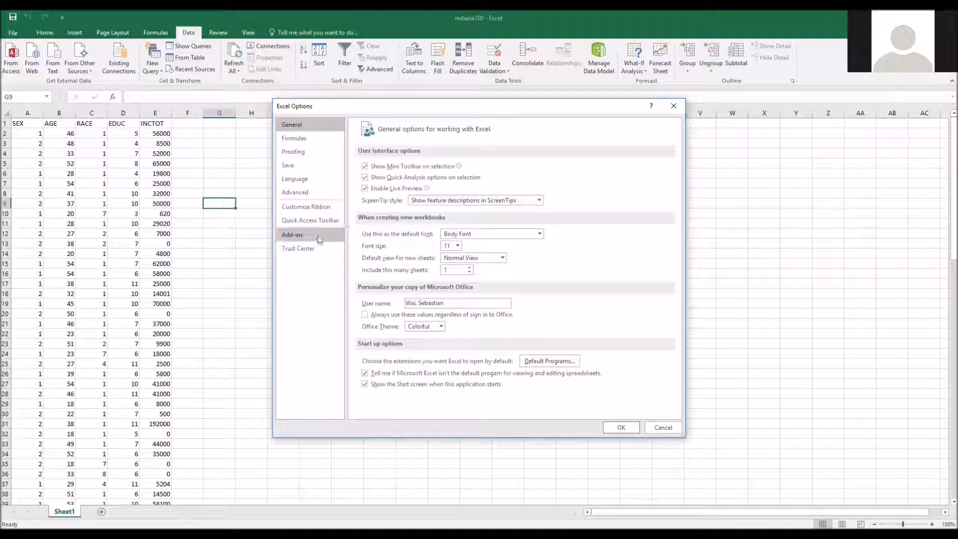
click(307, 236)
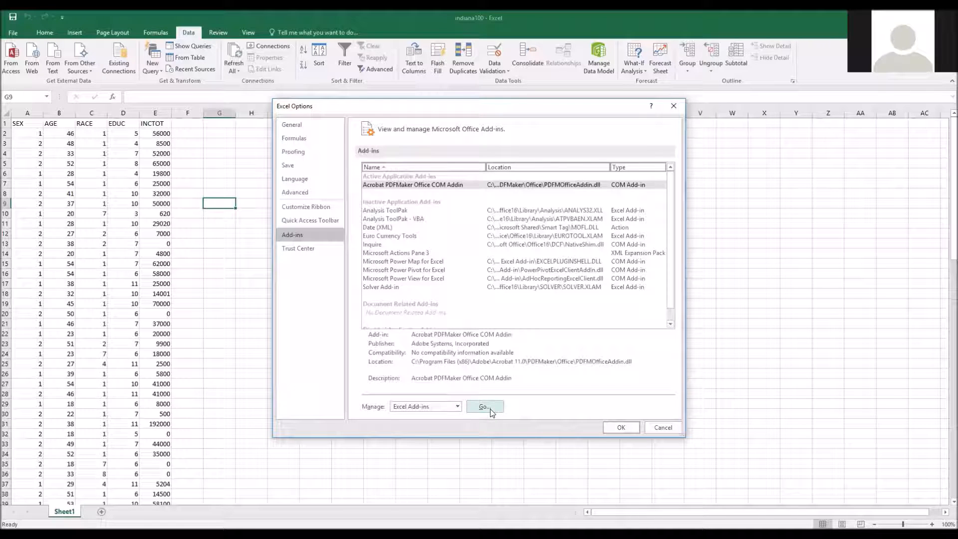
click(483, 407)
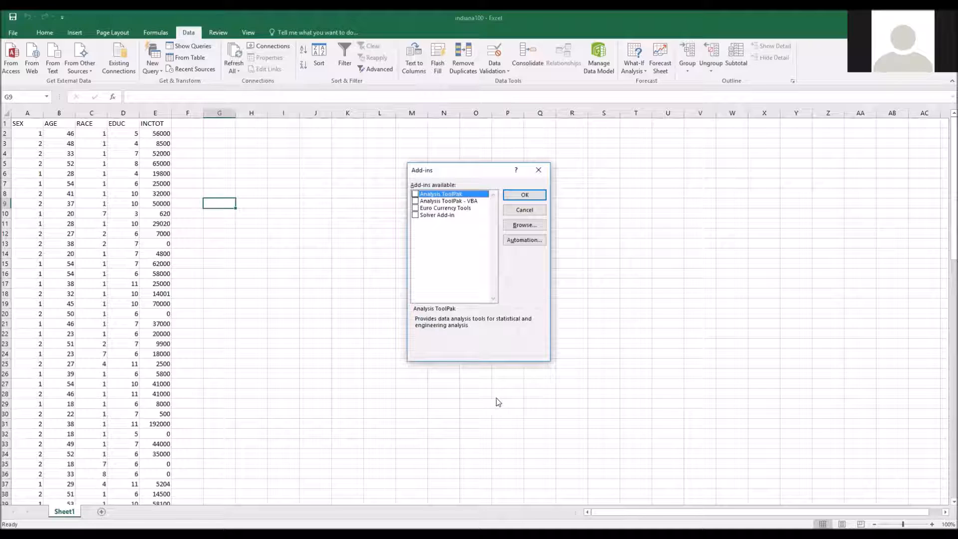
click(417, 195)
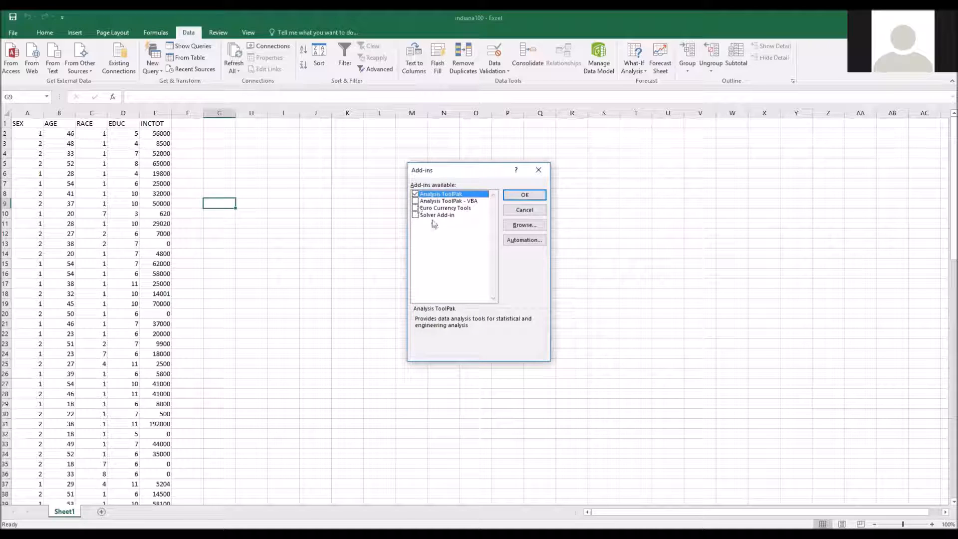
click(416, 201)
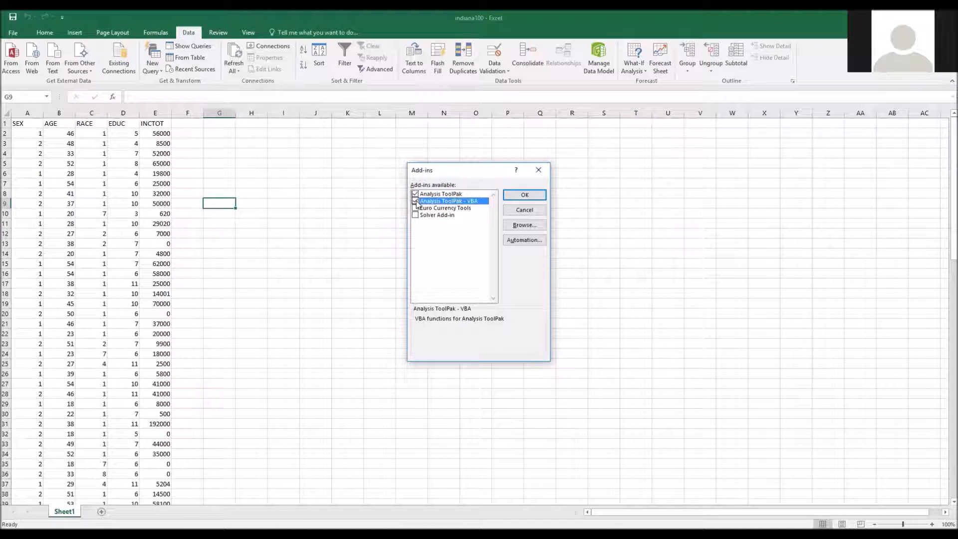
click(523, 195)
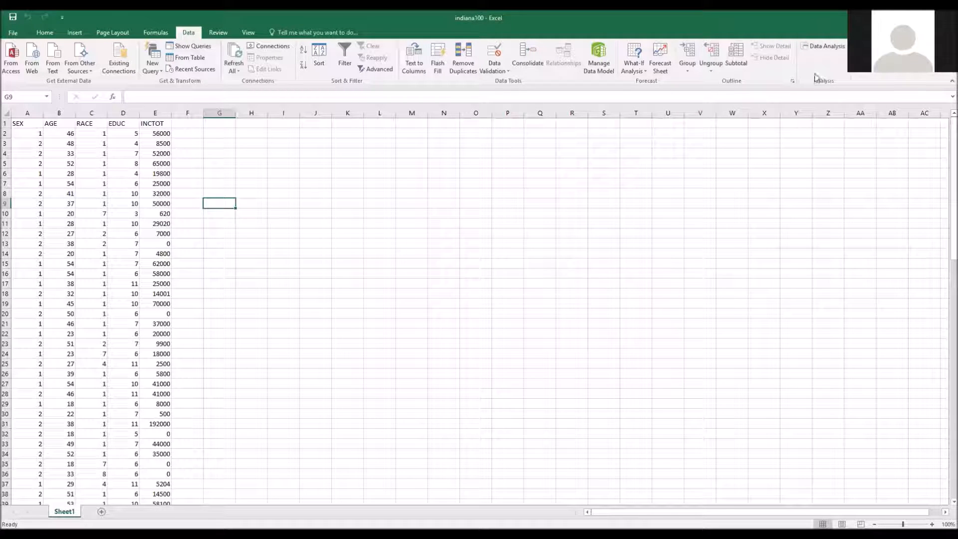
Step: Review the list of available data analysis tools, leaving it without running any
click(823, 52)
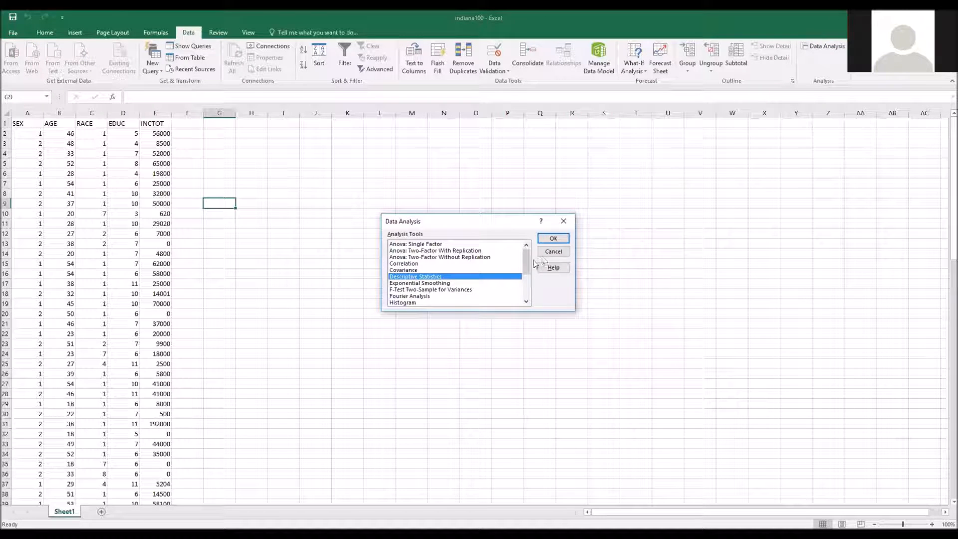
scroll(504, 264, down, 3)
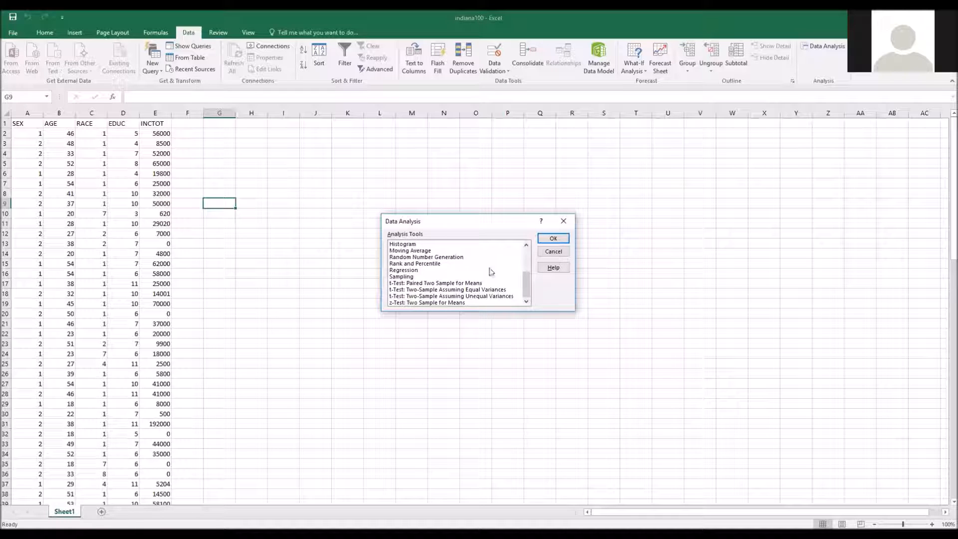
scroll(452, 300, up, 3)
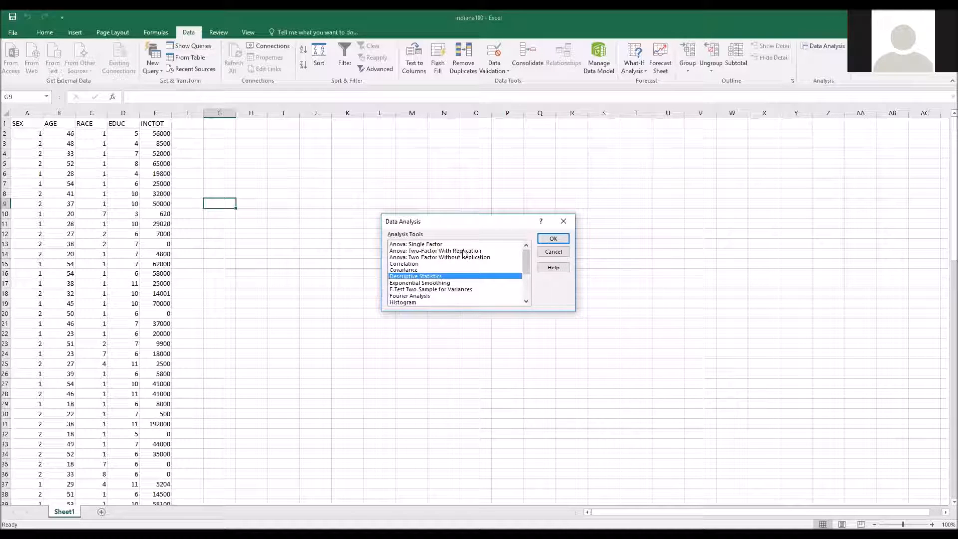
scroll(464, 255, down, 3)
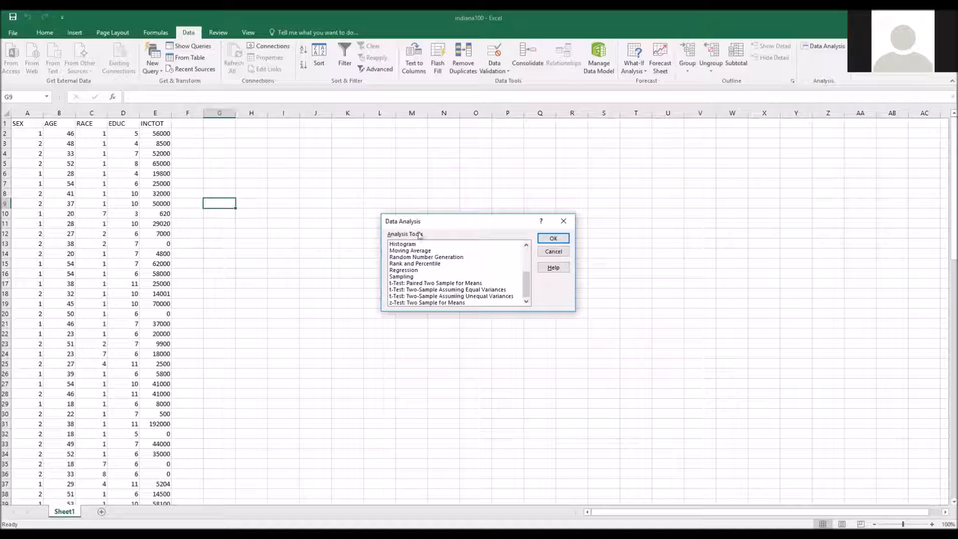
click(554, 252)
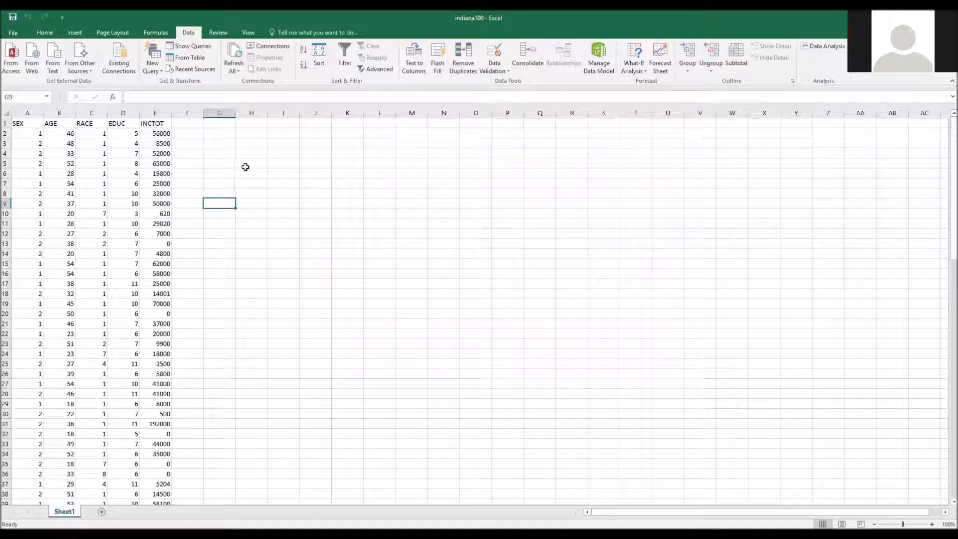
Step: Examine the dataset's rows and the coded values in the SEX and RACE columns
scroll(207, 199, down, 2)
scroll(206, 200, down, 20)
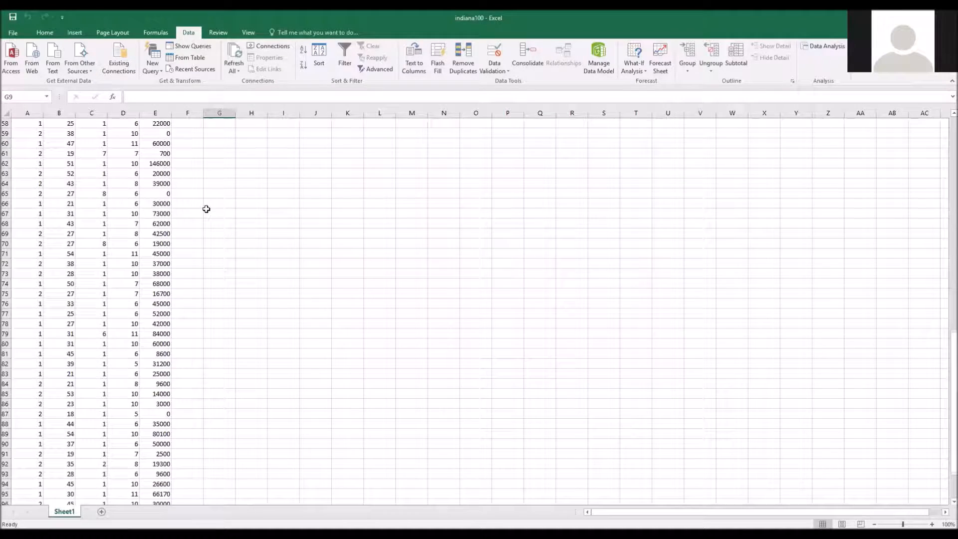
scroll(202, 222, up, 20)
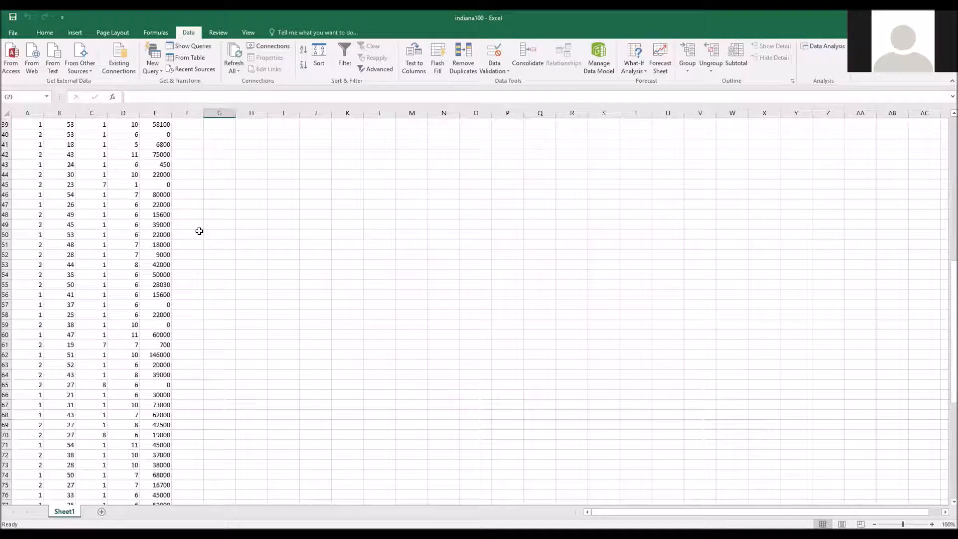
scroll(199, 231, up, 1)
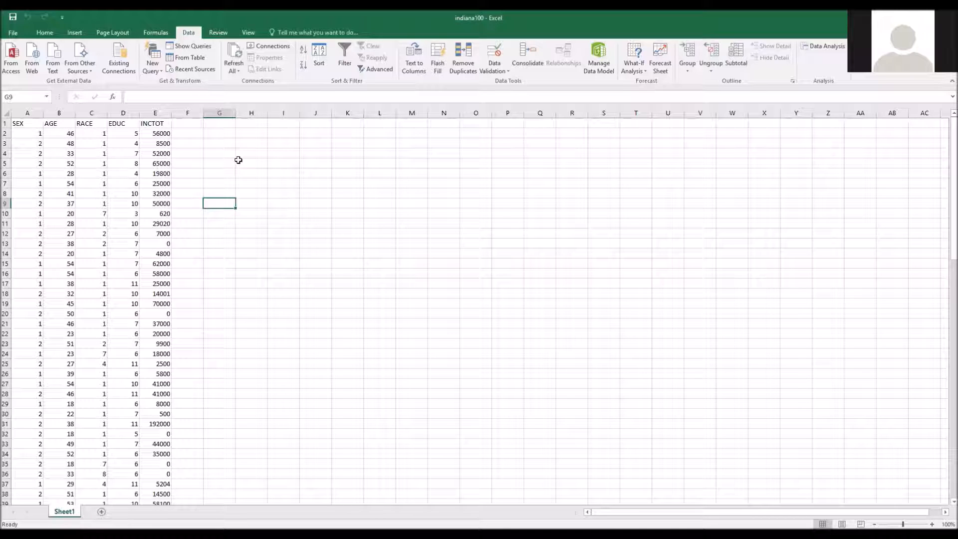
click(214, 134)
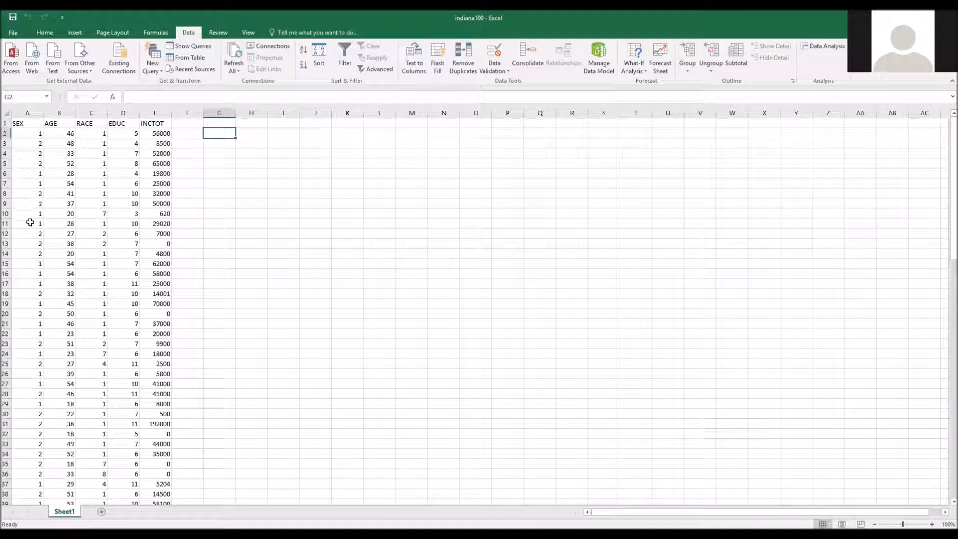
click(30, 134)
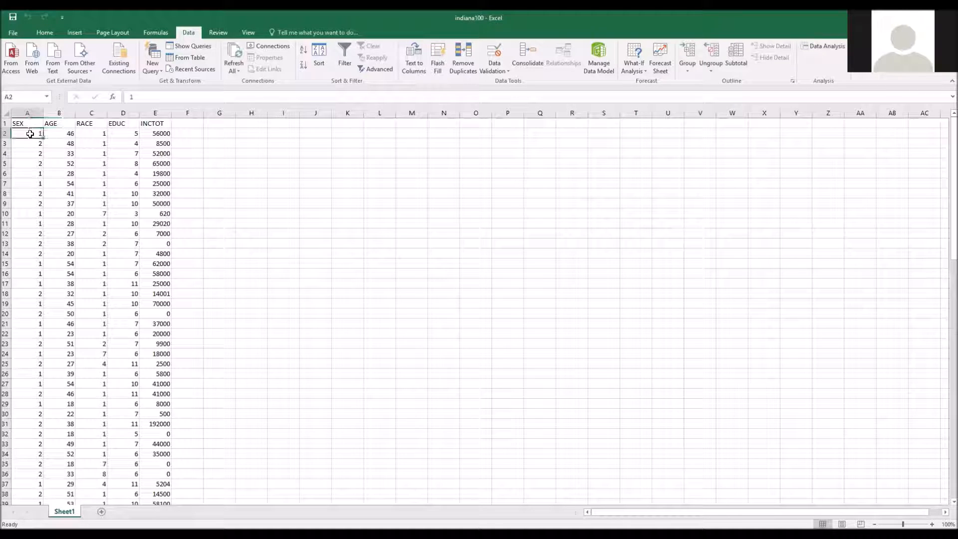
click(30, 145)
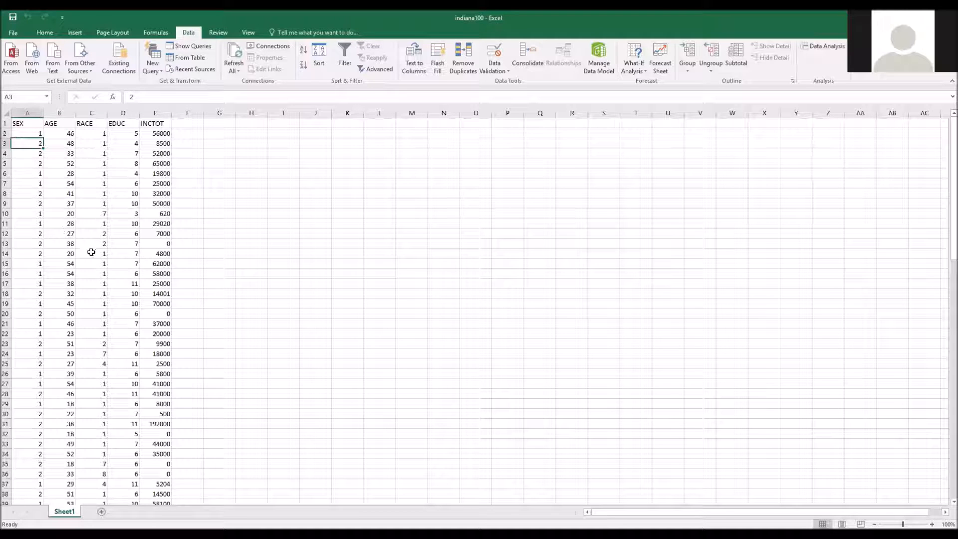
click(92, 134)
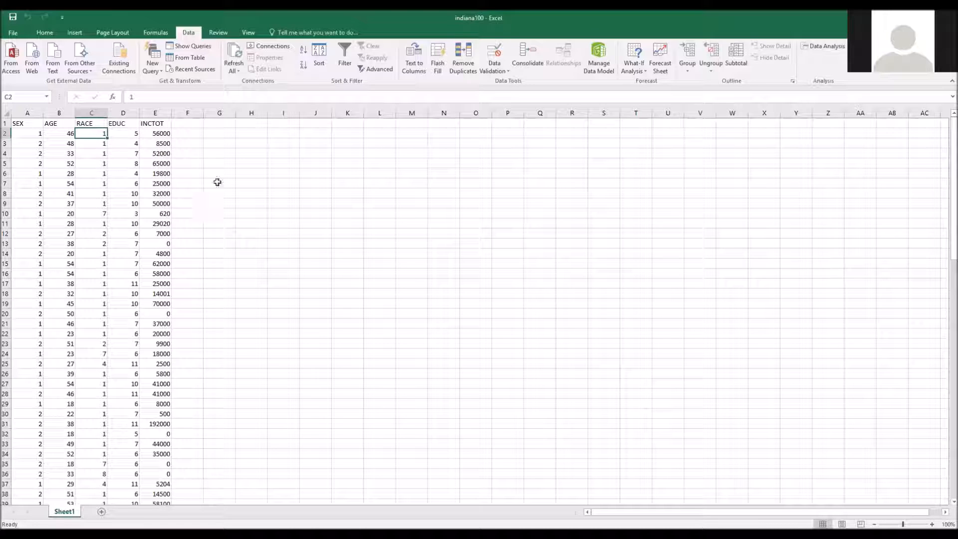
Step: Add the header WHITE in cell F1, beside the INCTOT column
click(195, 133)
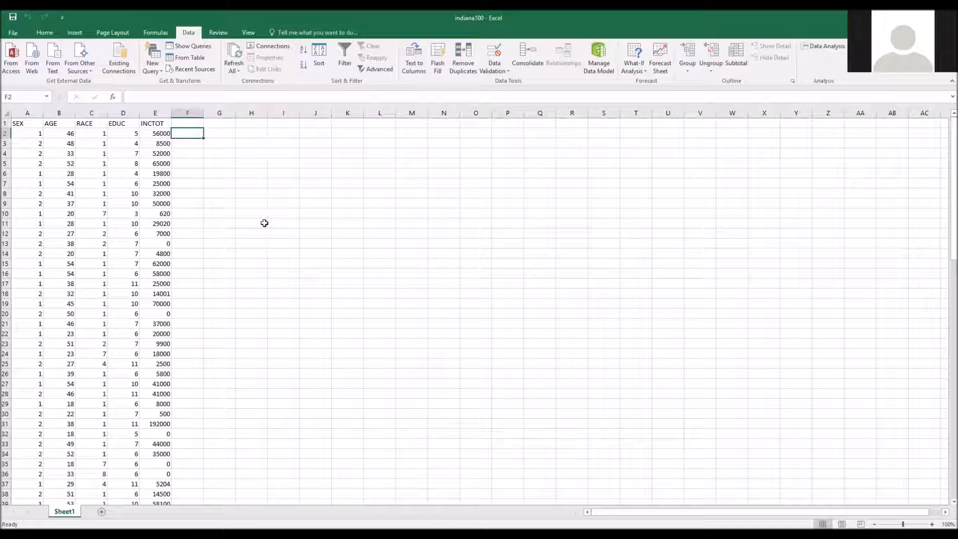
key(Up)
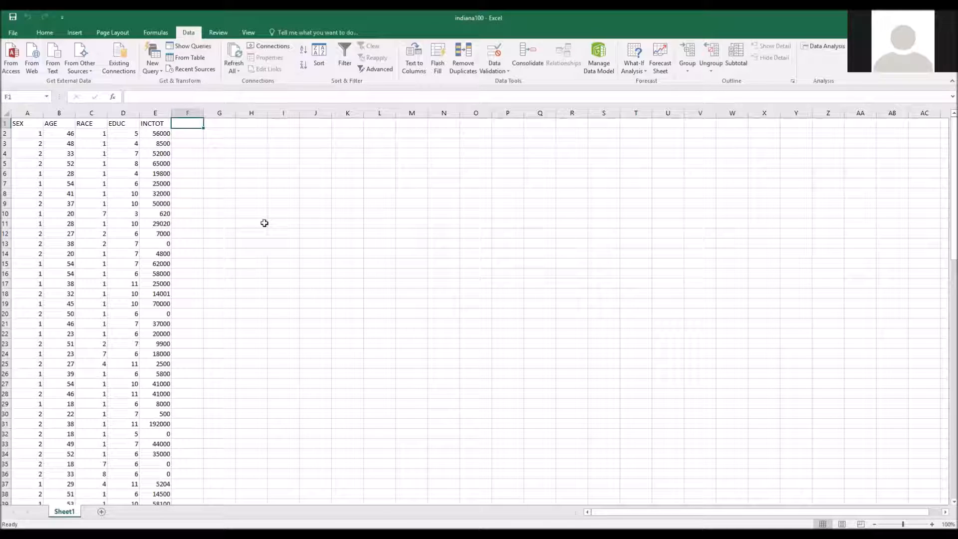
text(WHITE)
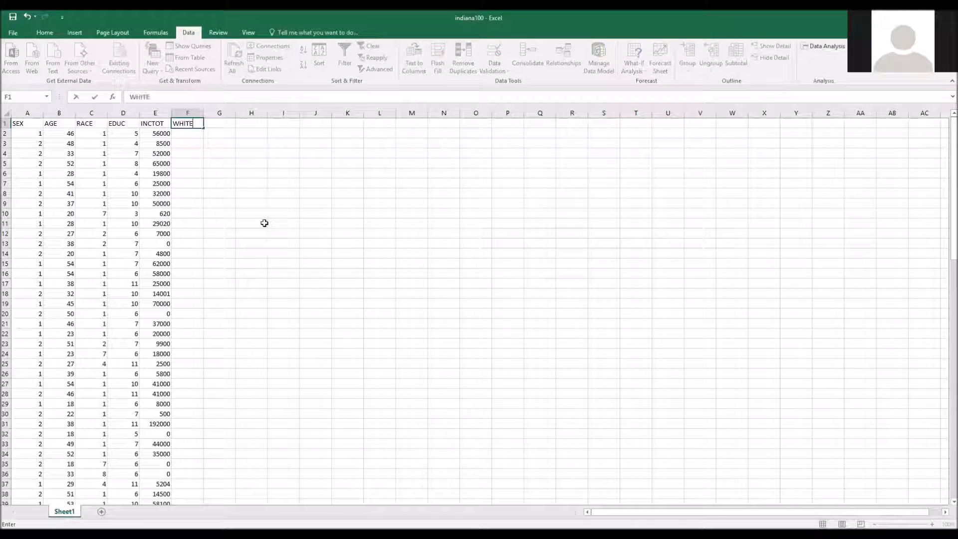
key(Return)
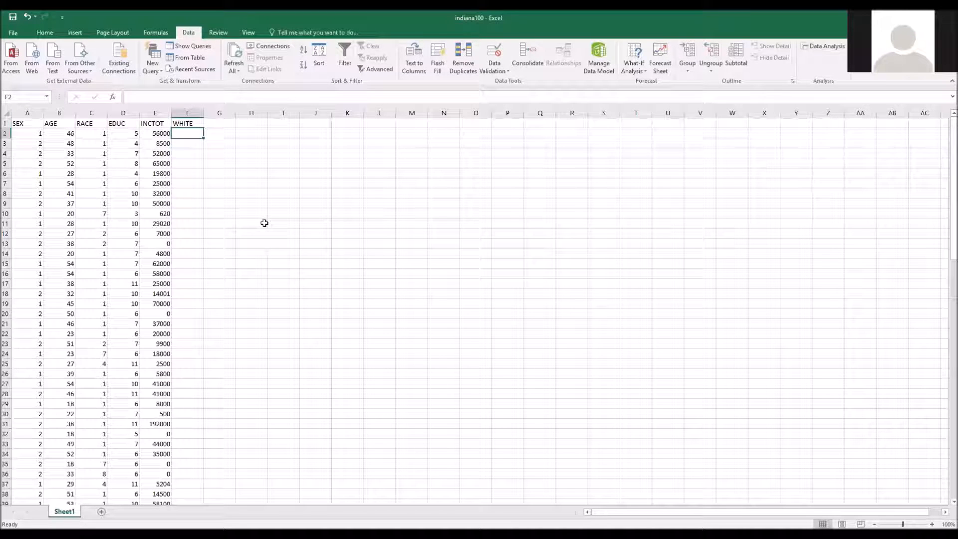
Step: Enter =IF(C2=1,1,0) in cell F2 and fill the formula down the WHITE column for all data rows
text(=if)
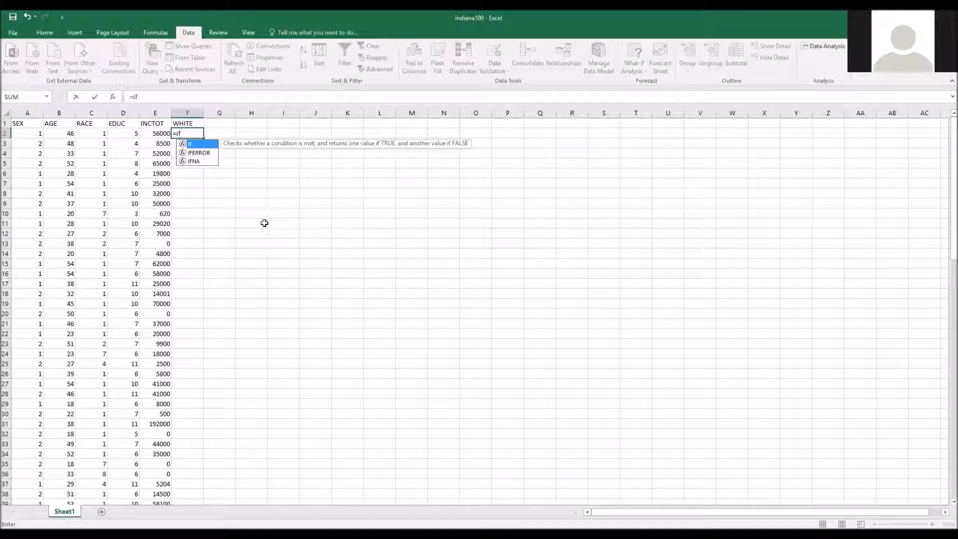
text(()
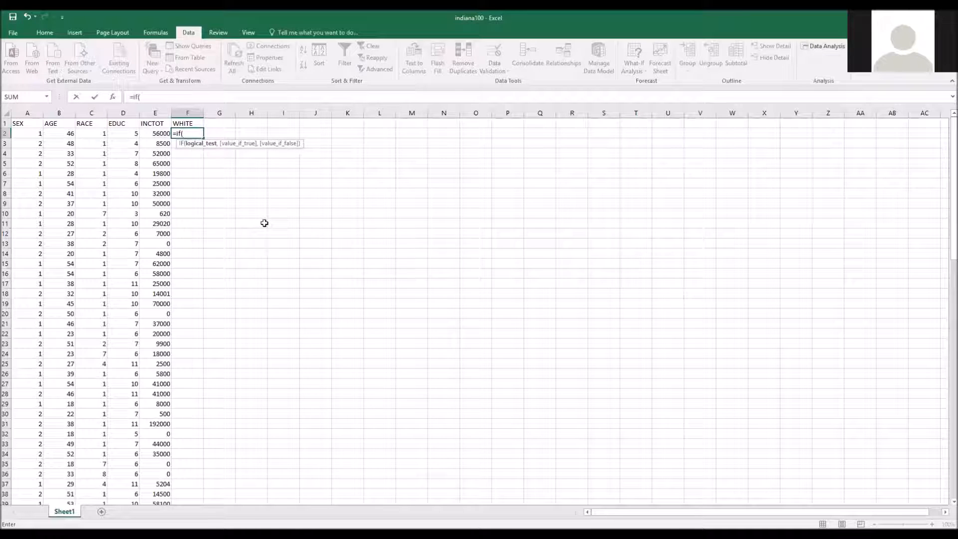
click(93, 134)
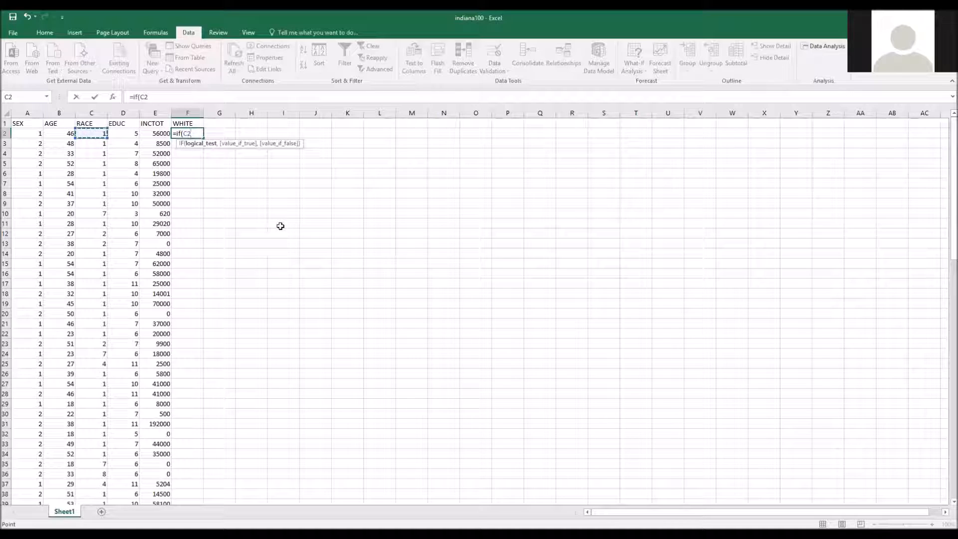
text(=1,)
text(1,0)
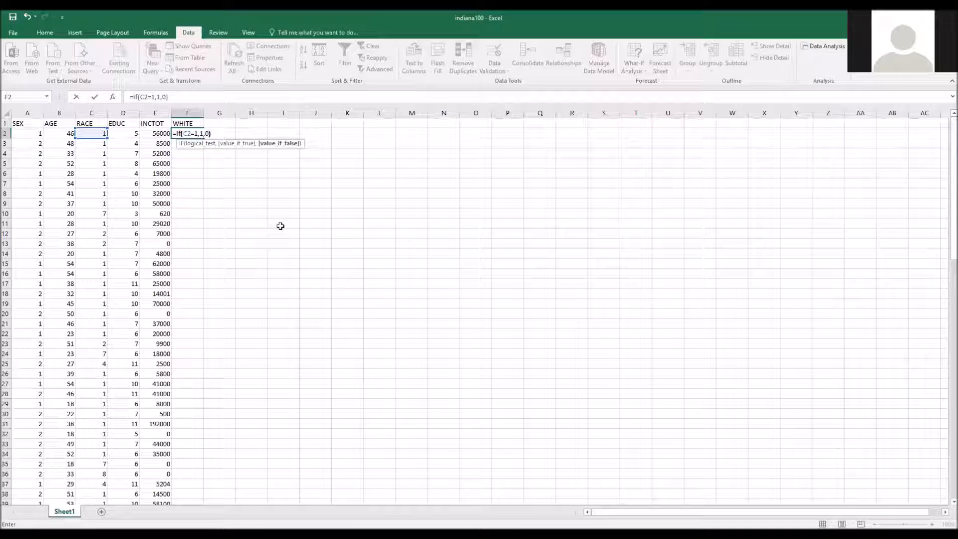
text())
key(ctrl+Return)
double_click(203, 138)
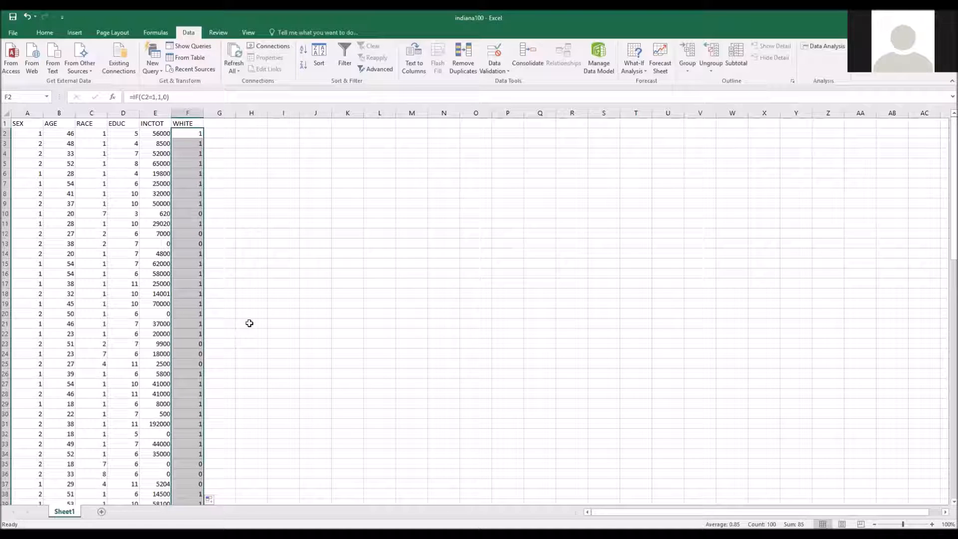
click(226, 350)
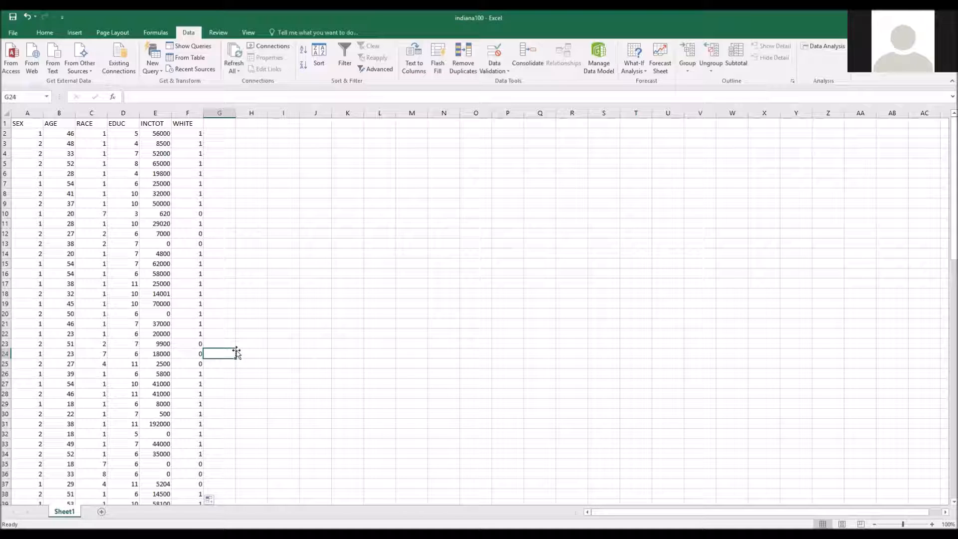
Step: Add the header FEMALE in cell G1, beside the WHITE column
click(219, 123)
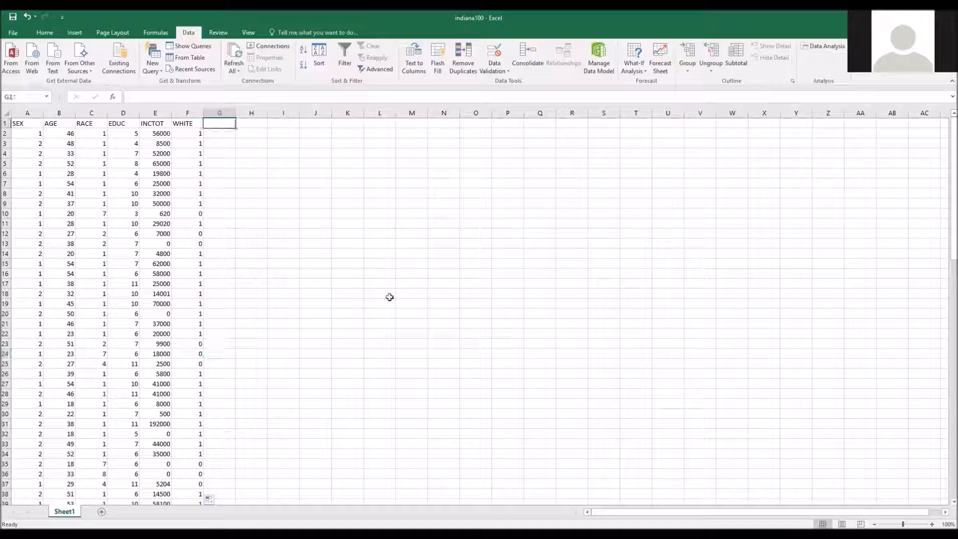
text(EMALE)
key(Return)
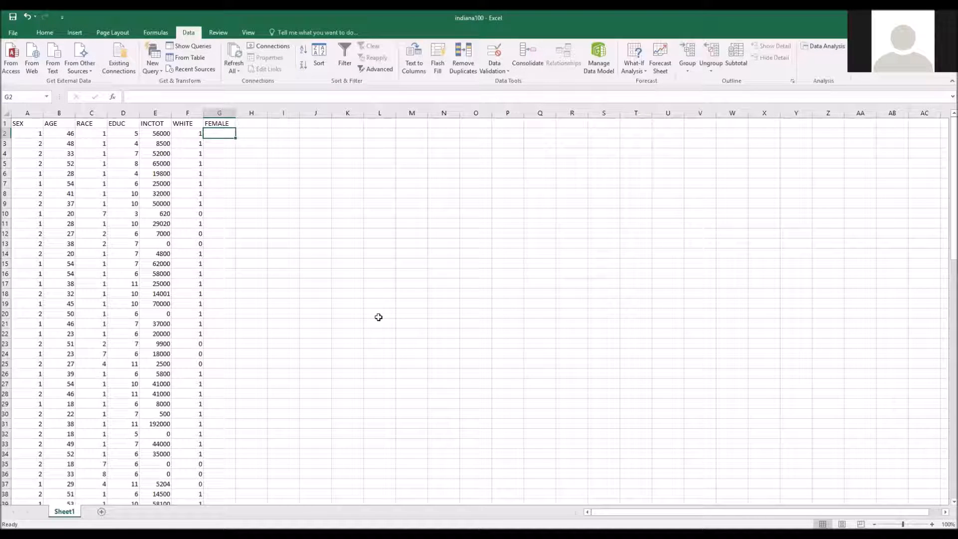
Step: Enter =IF(A2=2,1,0) in cell G2 and fill the formula down the FEMALE column for all data rows
text(=)
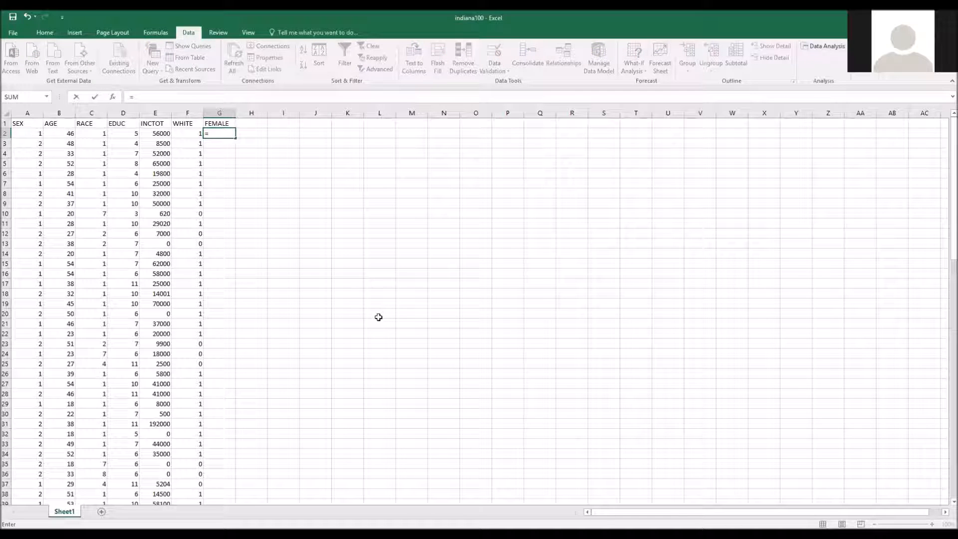
text(if()
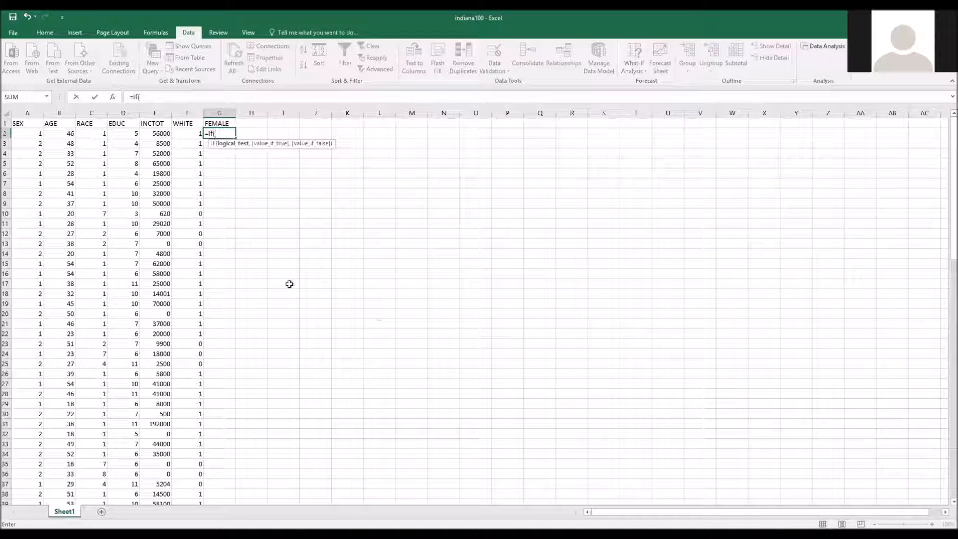
click(31, 134)
text(=2,1,)
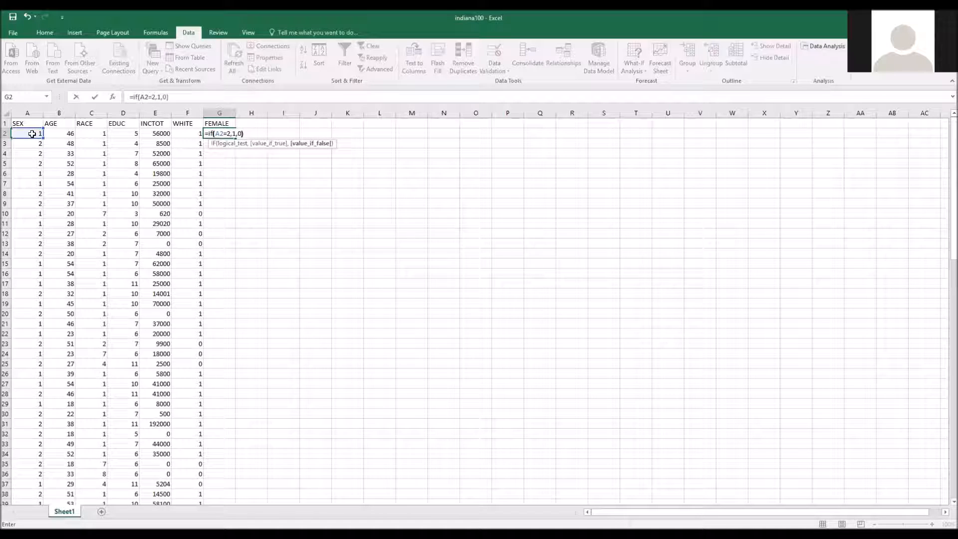
text(0))
key(Return)
click(232, 135)
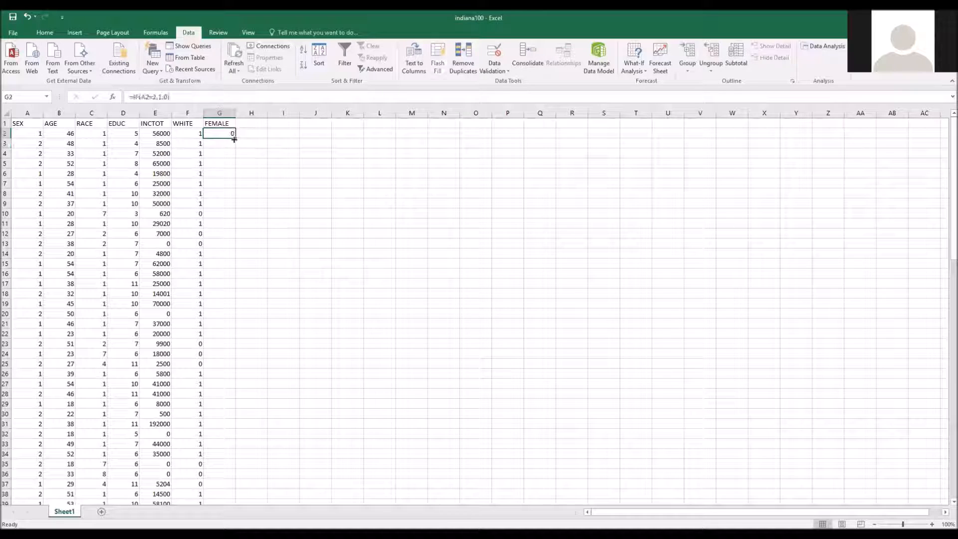
double_click(232, 135)
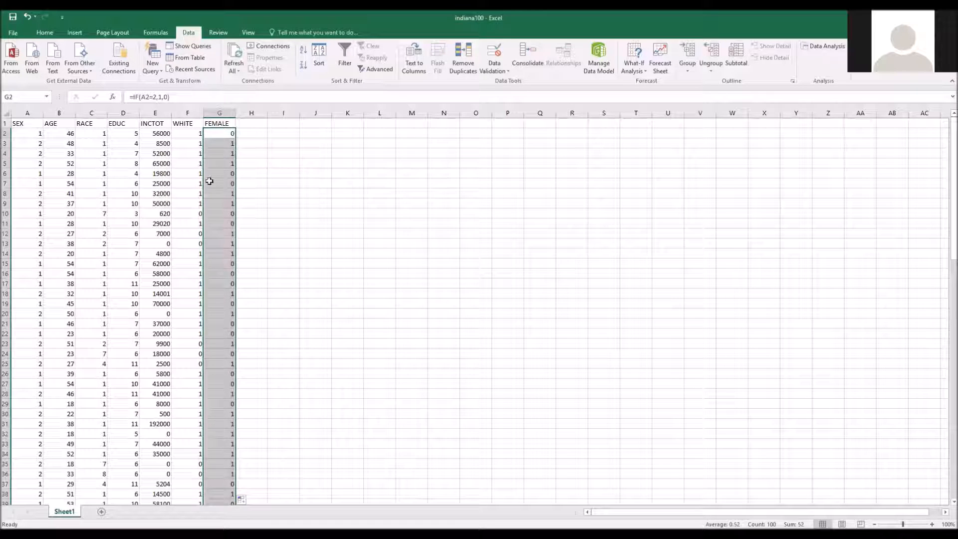
Step: Copy the entire AGE column and paste it into column H, beside the FEMALE column
click(269, 161)
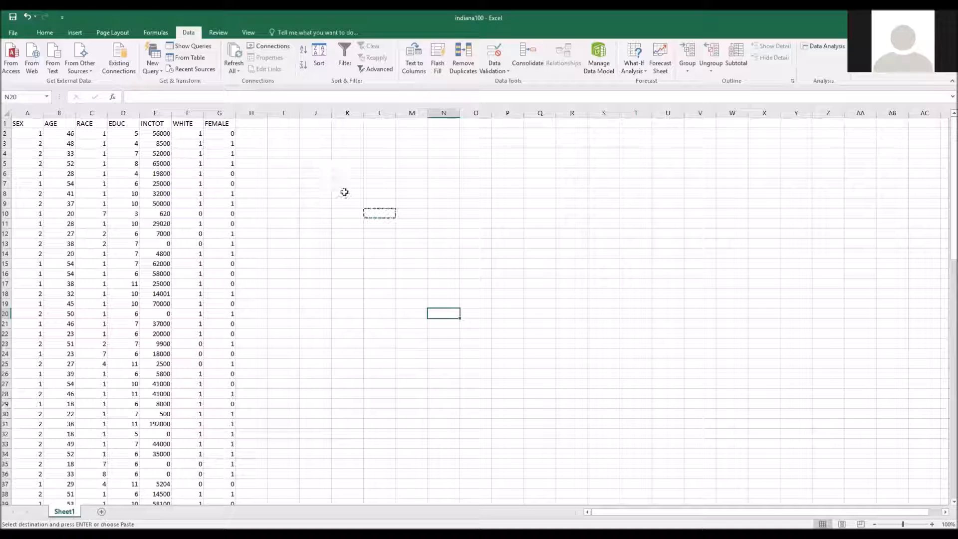
click(379, 213)
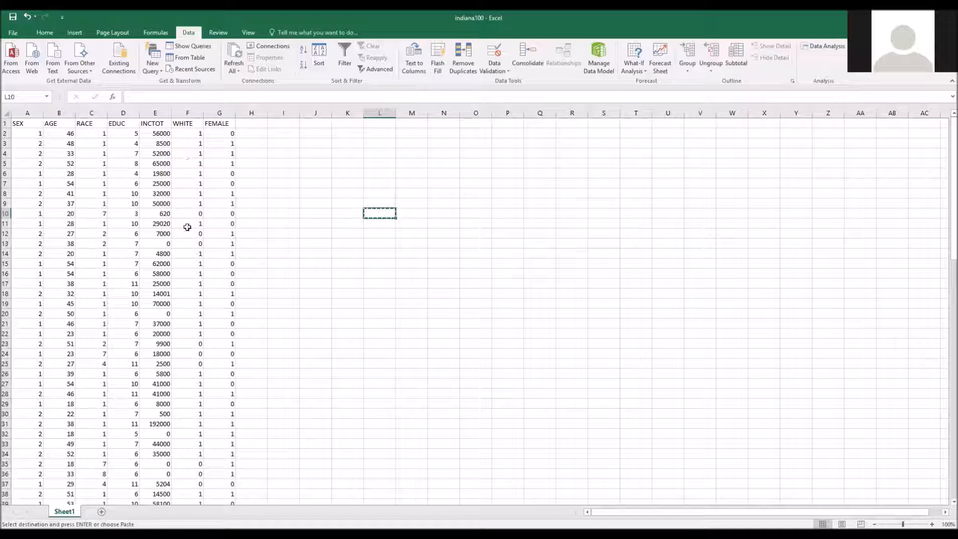
click(63, 113)
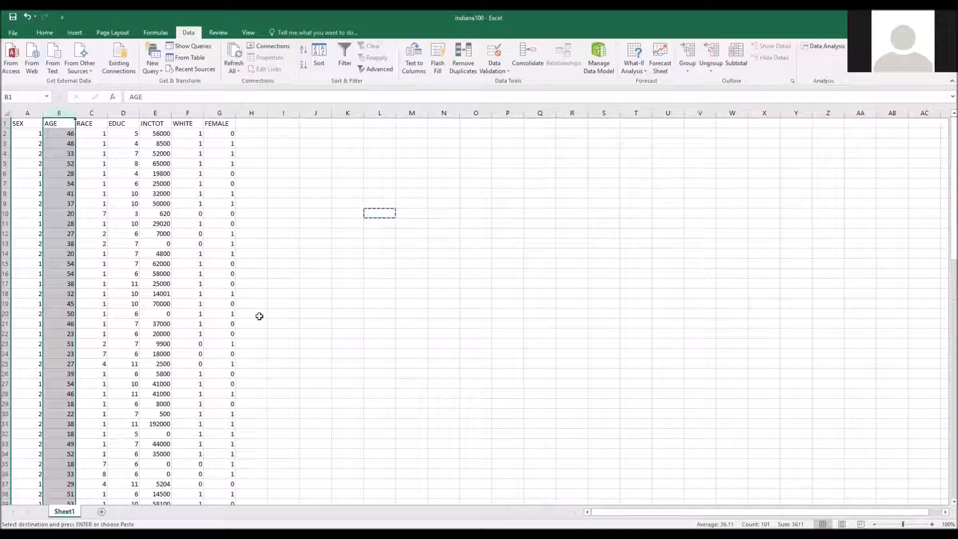
key(ctrl+c)
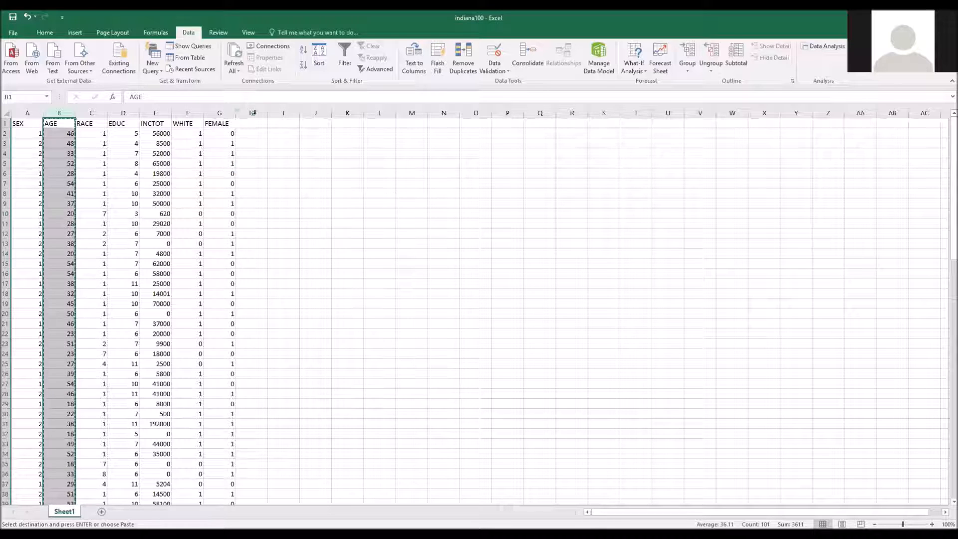
right_click(254, 125)
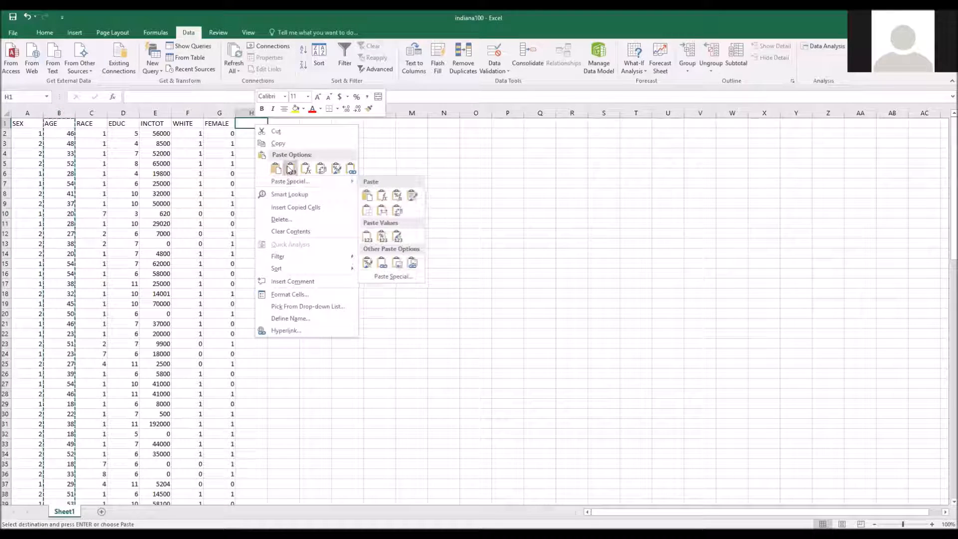
click(276, 168)
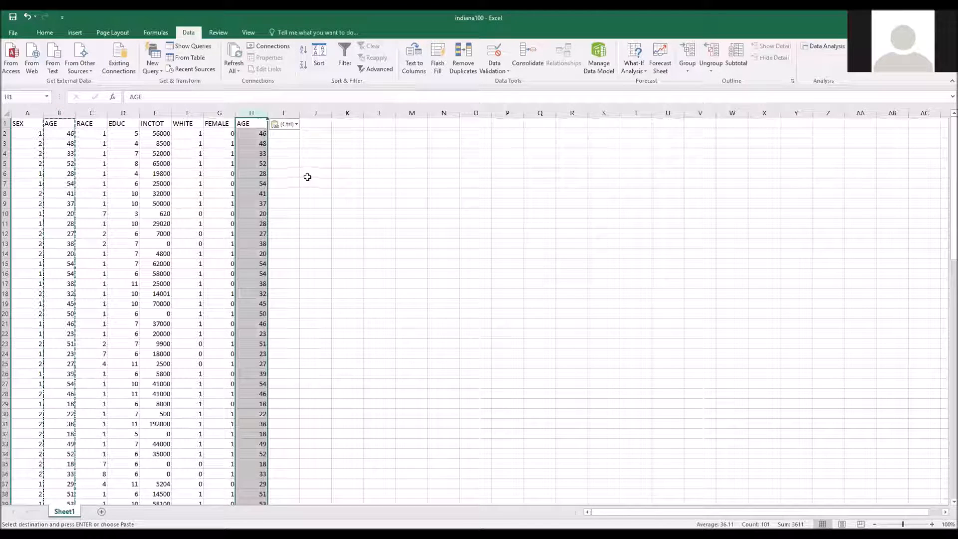
click(303, 172)
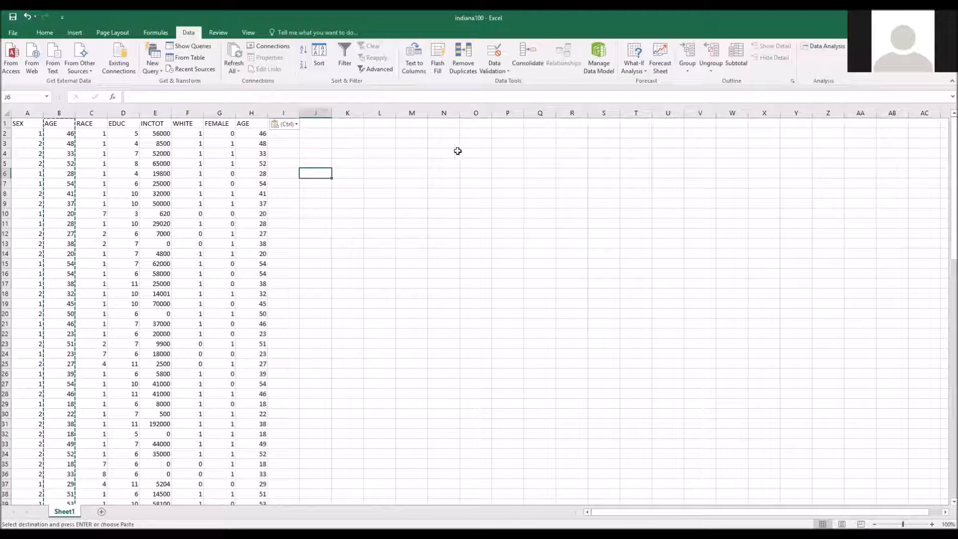
Step: Start a Regression from the data analysis tools and set its Y range to the INCTOT data, $E$1:$E$101
click(826, 51)
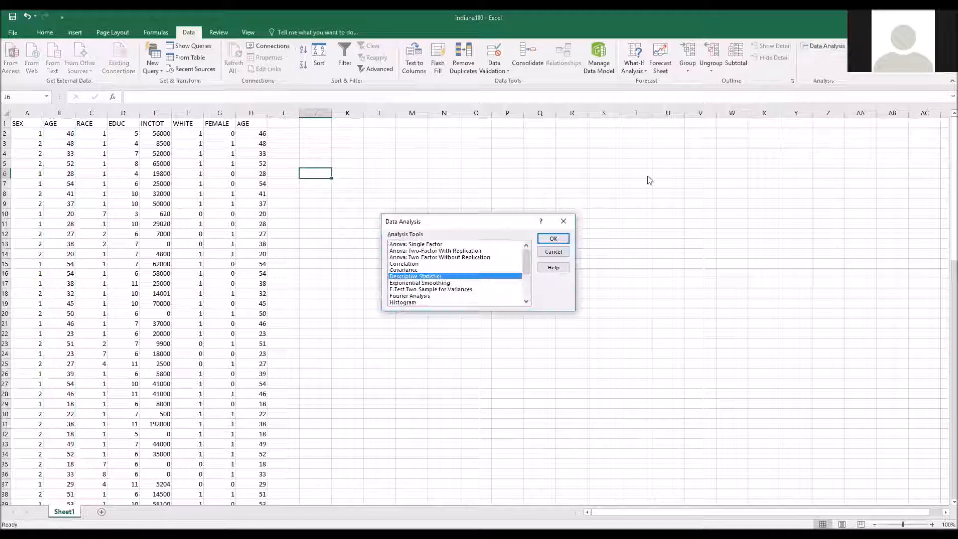
scroll(528, 270, down, 3)
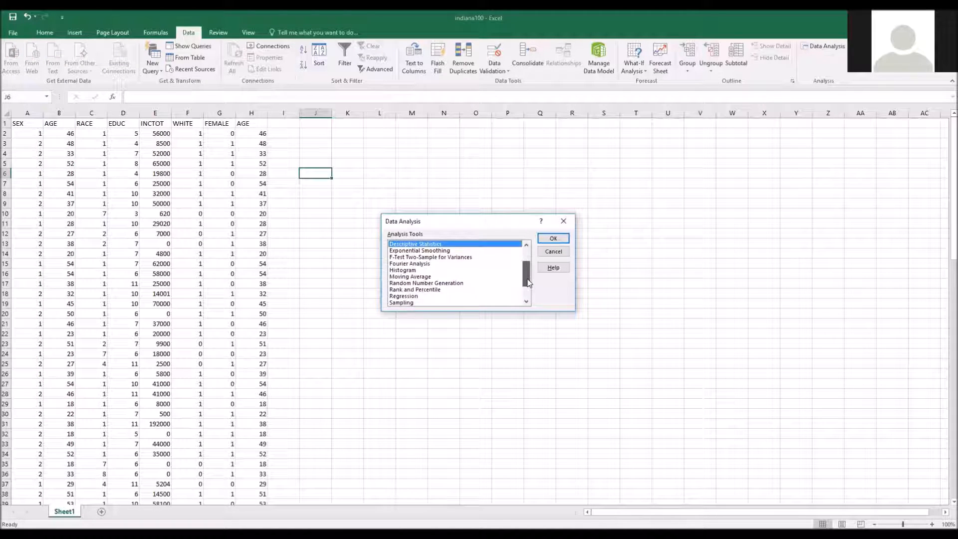
click(424, 272)
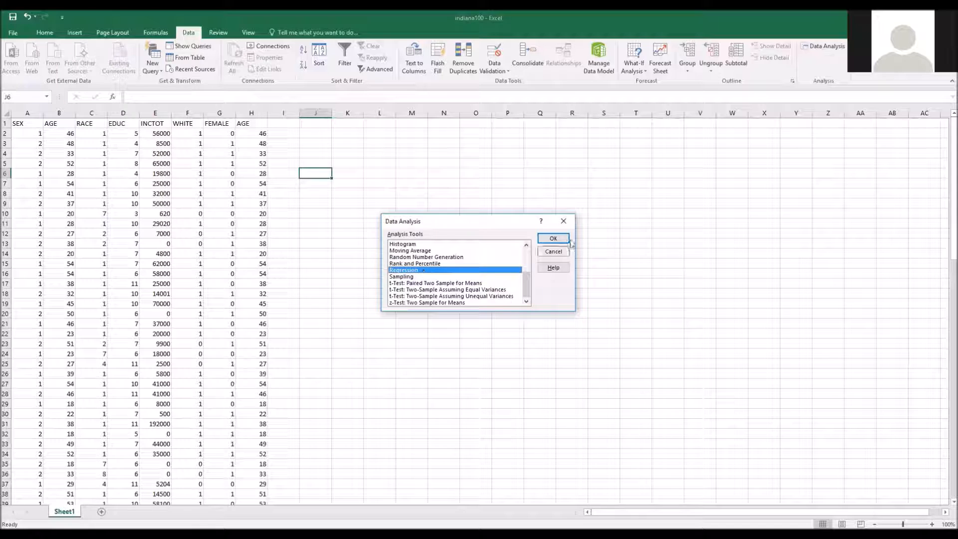
click(553, 238)
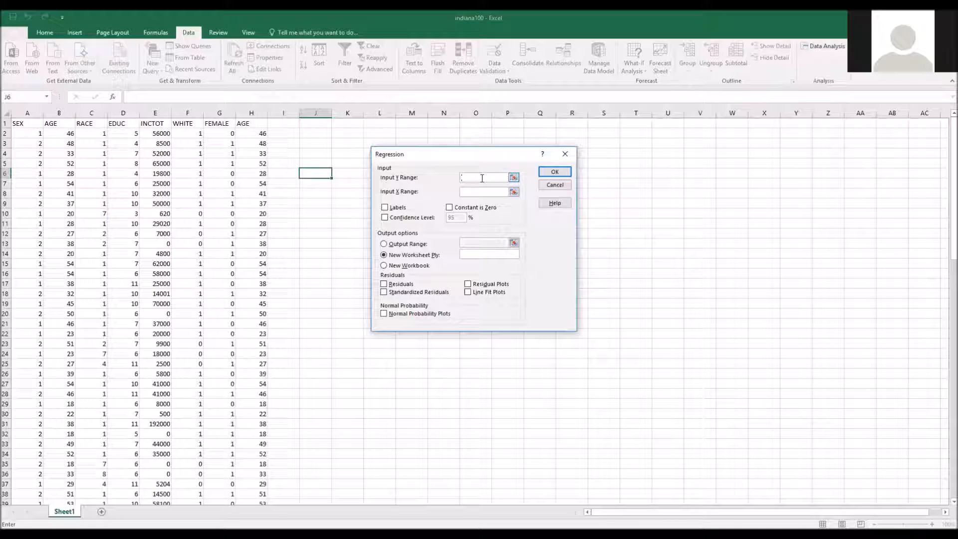
click(158, 123)
drag(158, 122, 154, 484)
scroll(309, 258, up, 20)
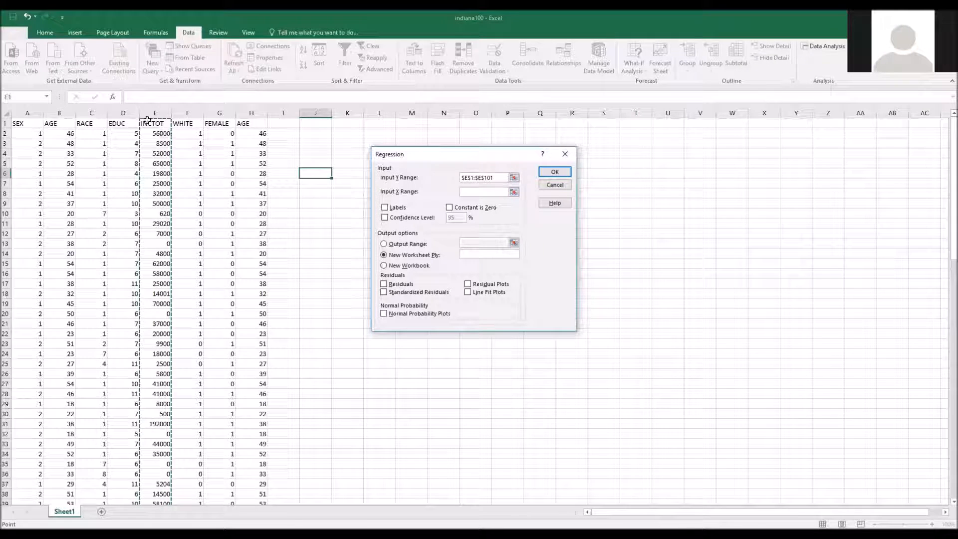
Step: Enable Labels and set the regression's X range to the WHITE, FEMALE and AGE data, $F$1:$H$101
click(384, 207)
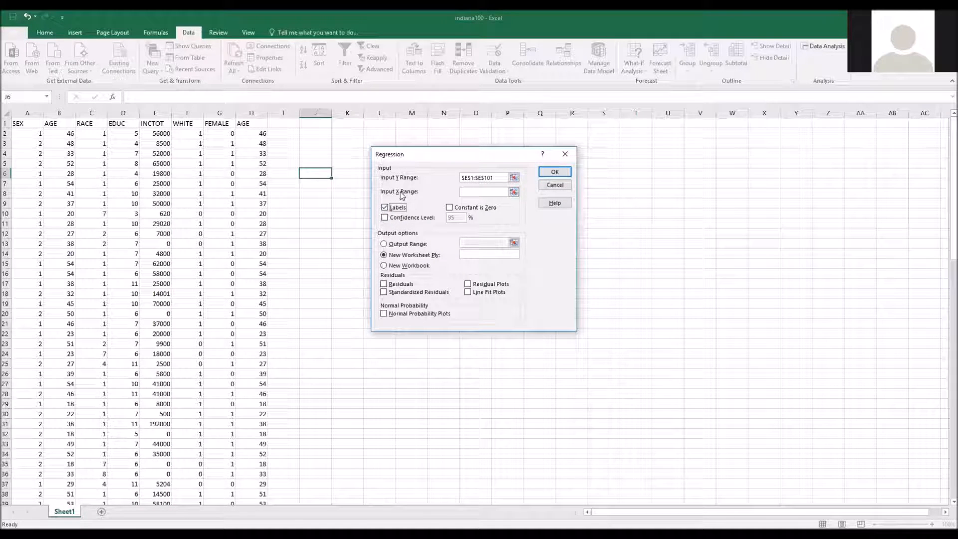
click(484, 191)
drag(188, 121, 264, 484)
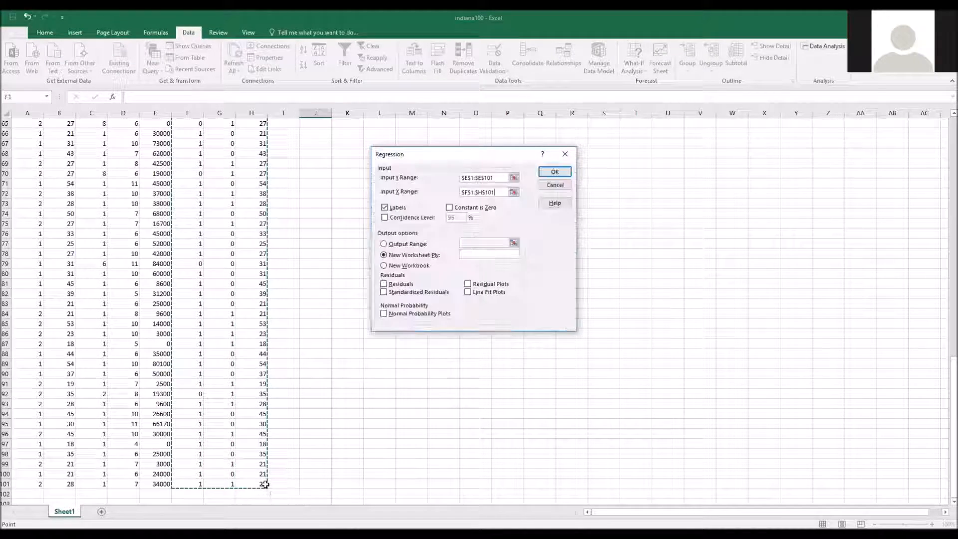
scroll(360, 250, up, 6)
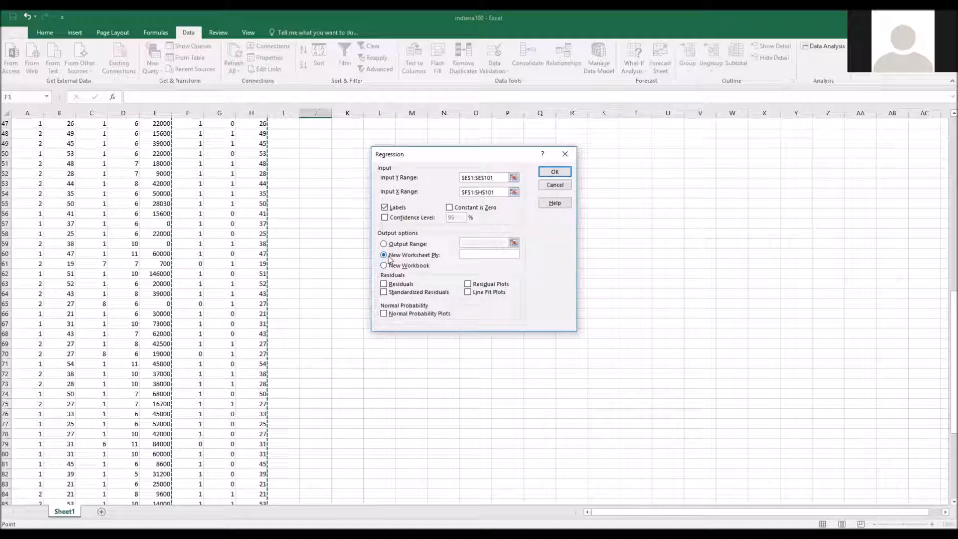
Step: Name the new output worksheet "regression 1" and run the regression
click(468, 256)
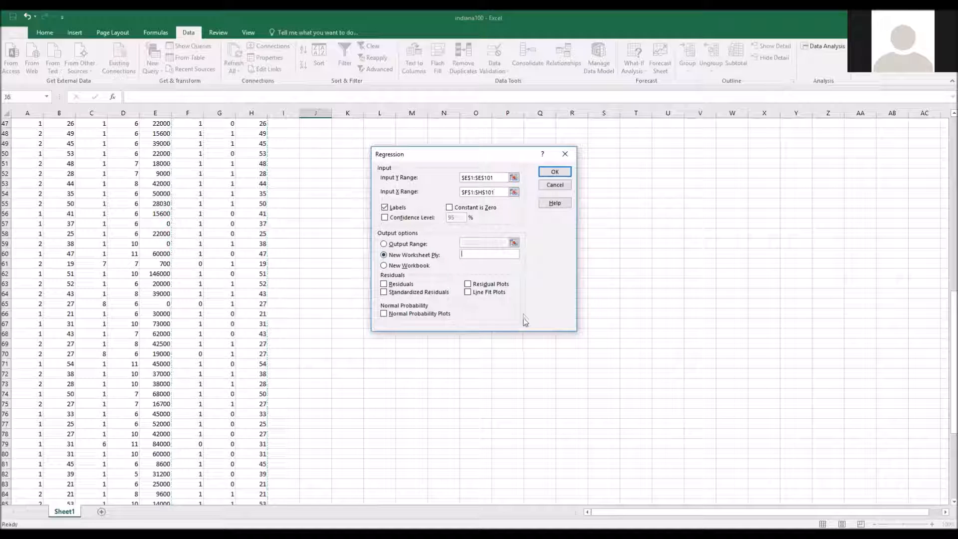
text(regres)
click(554, 173)
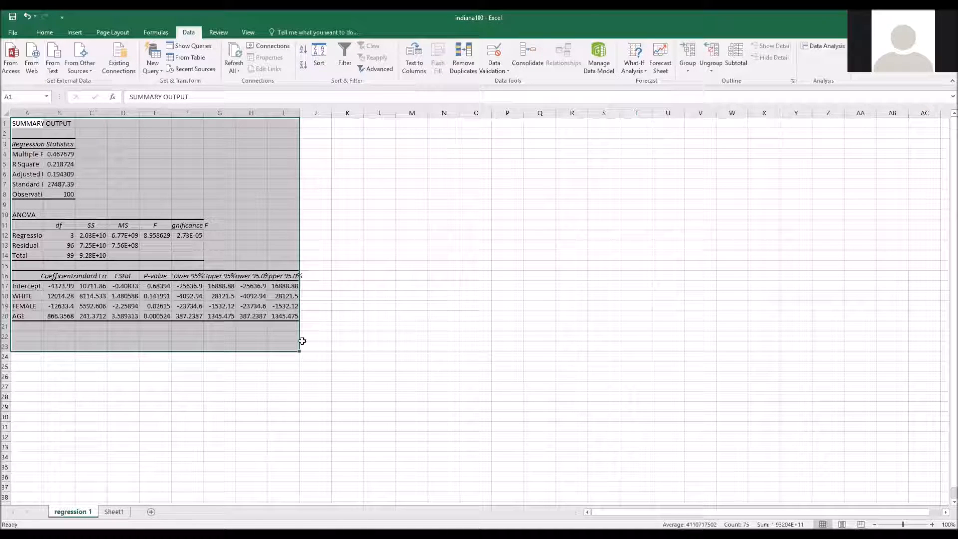
click(375, 400)
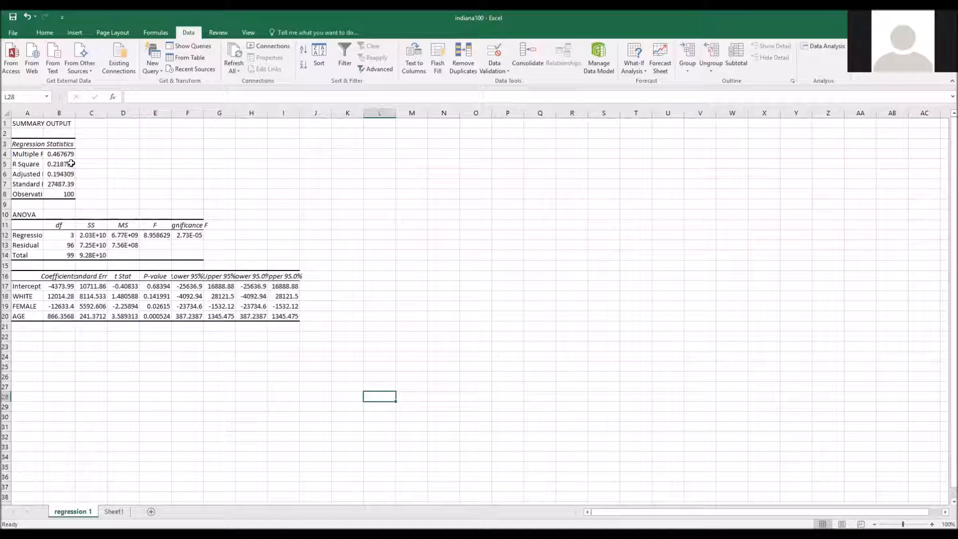
click(55, 163)
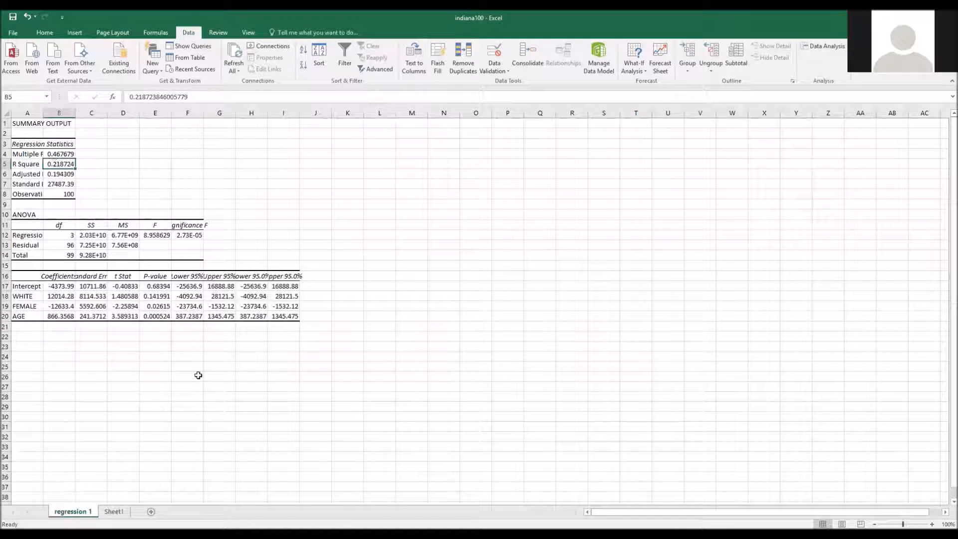
drag(21, 270, 312, 346)
click(316, 427)
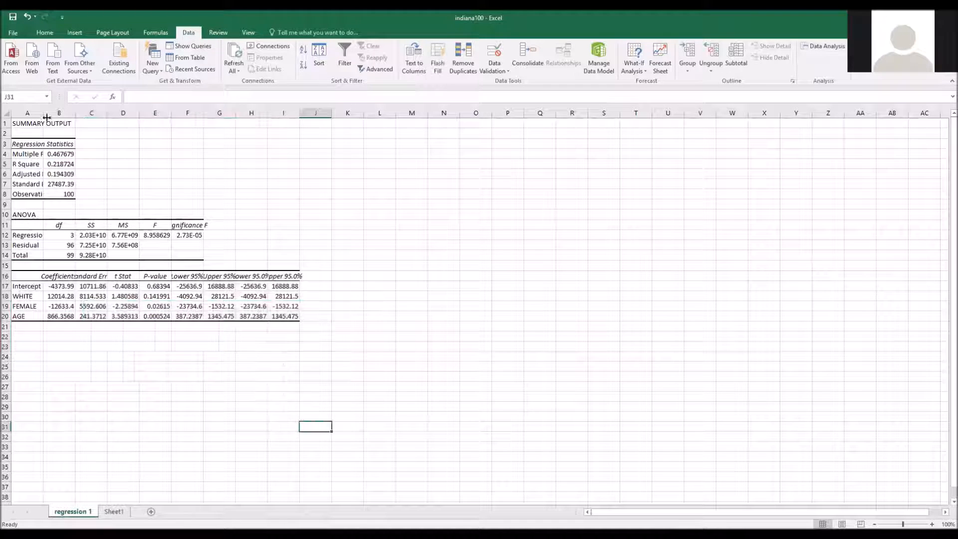
Step: AutoFit columns B through I of the regression output so their headings and values fit
double_click(75, 113)
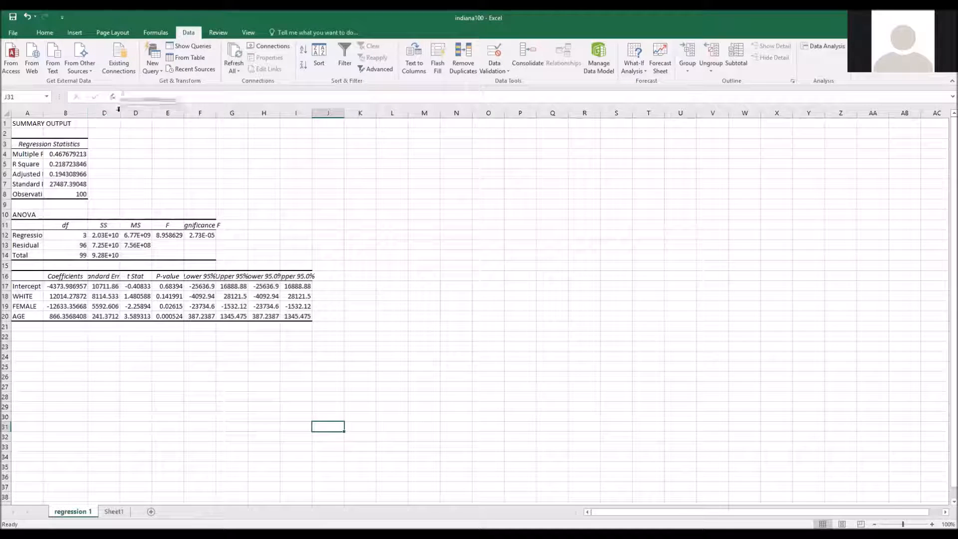
double_click(120, 113)
click(165, 113)
double_click(171, 113)
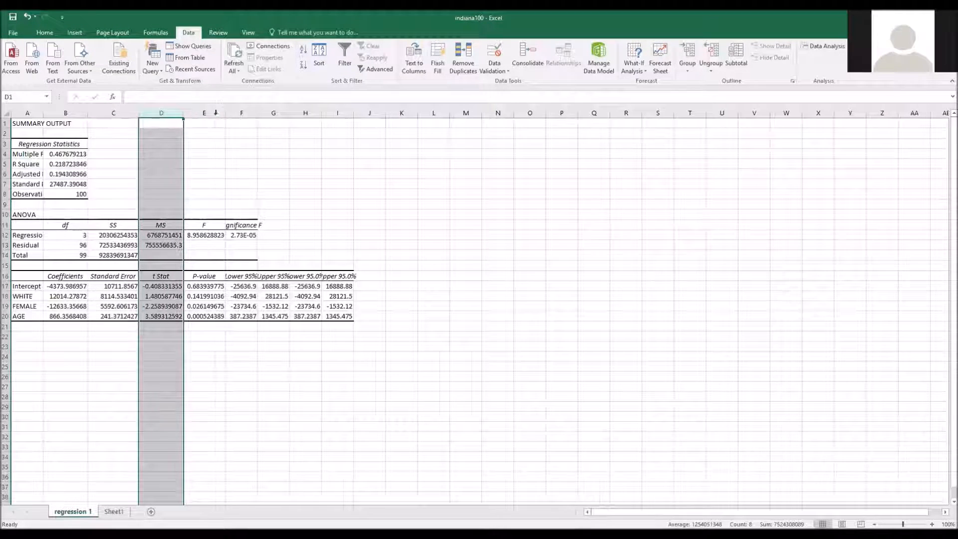
double_click(258, 113)
double_click(306, 114)
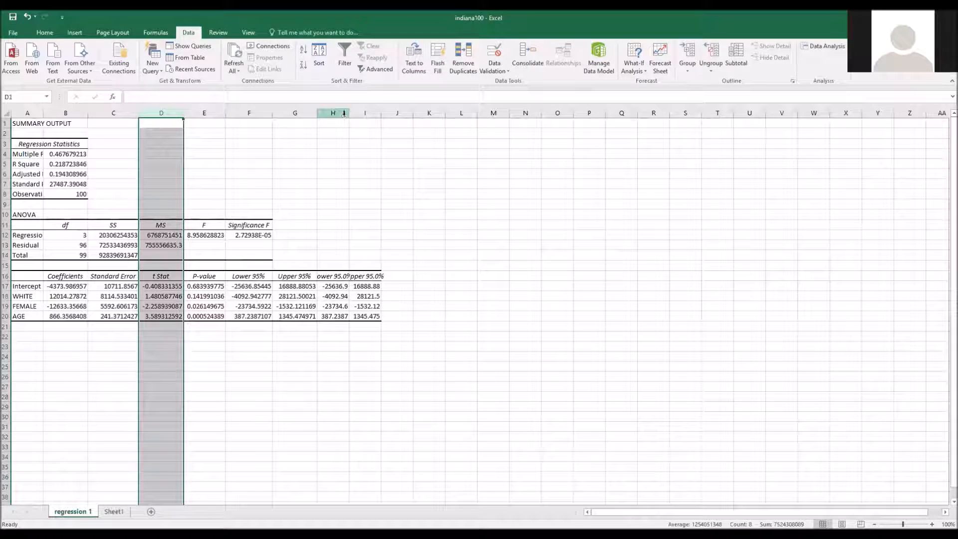
double_click(351, 113)
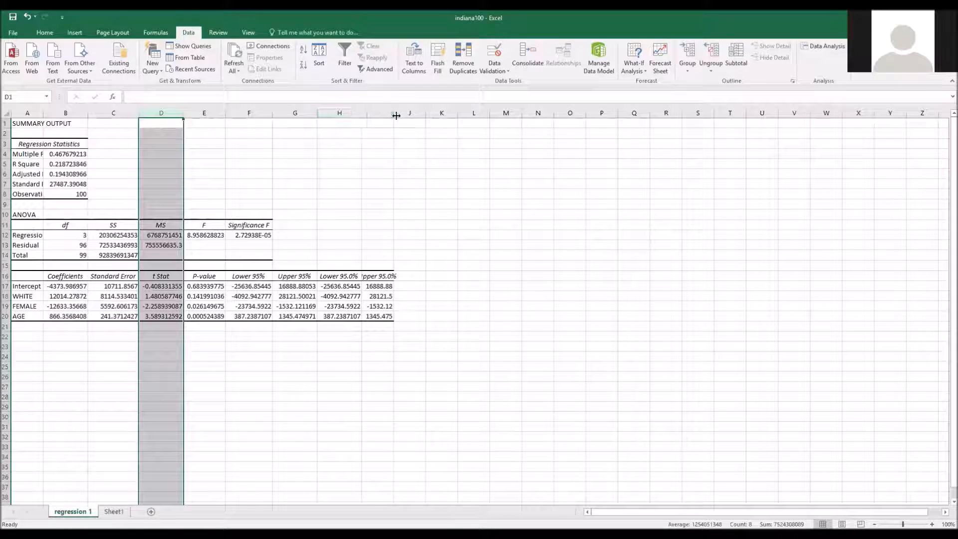
double_click(394, 113)
click(69, 376)
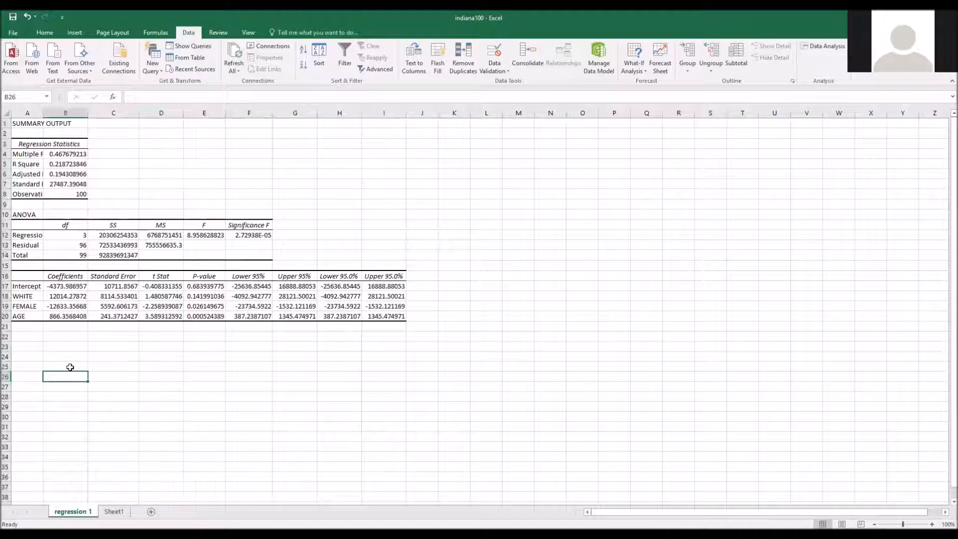